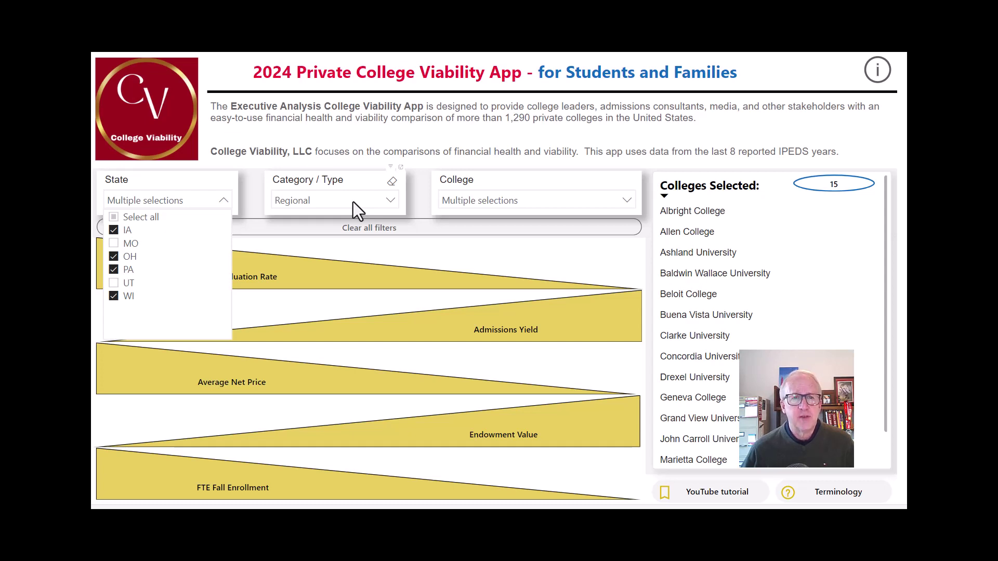
- Add Allegheny College to the college filter and remove it from the selection again
click(516, 198)
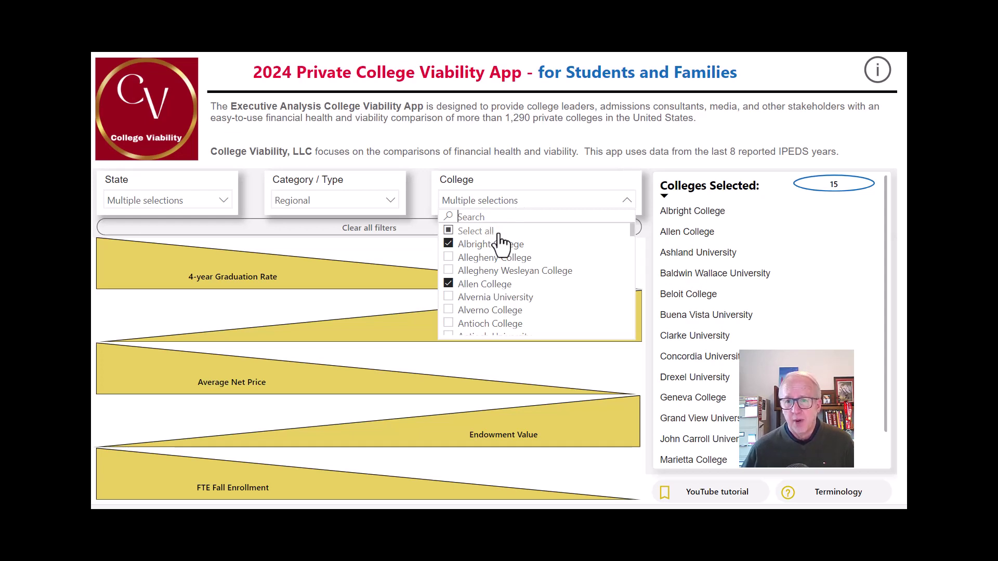
click(448, 259)
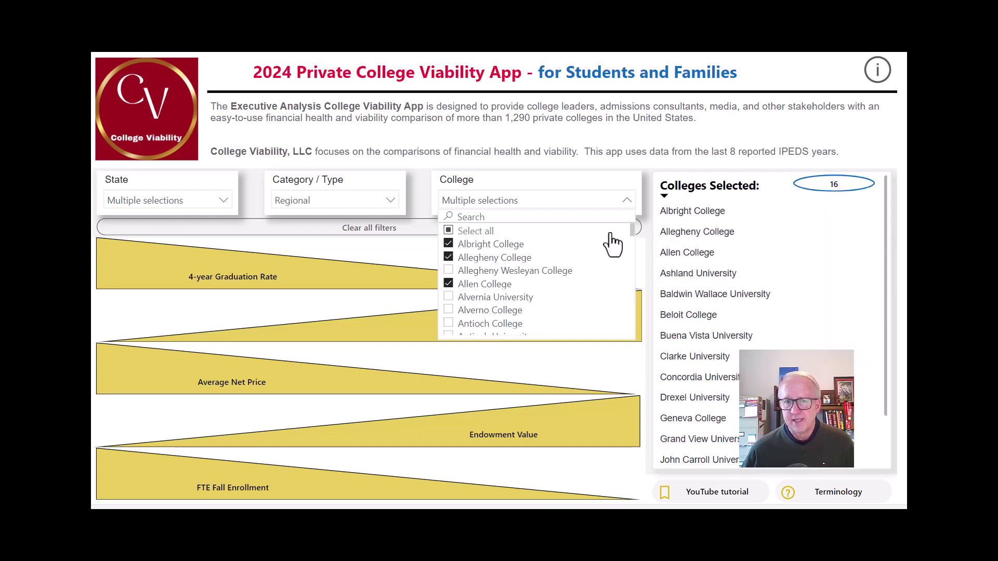
click(448, 258)
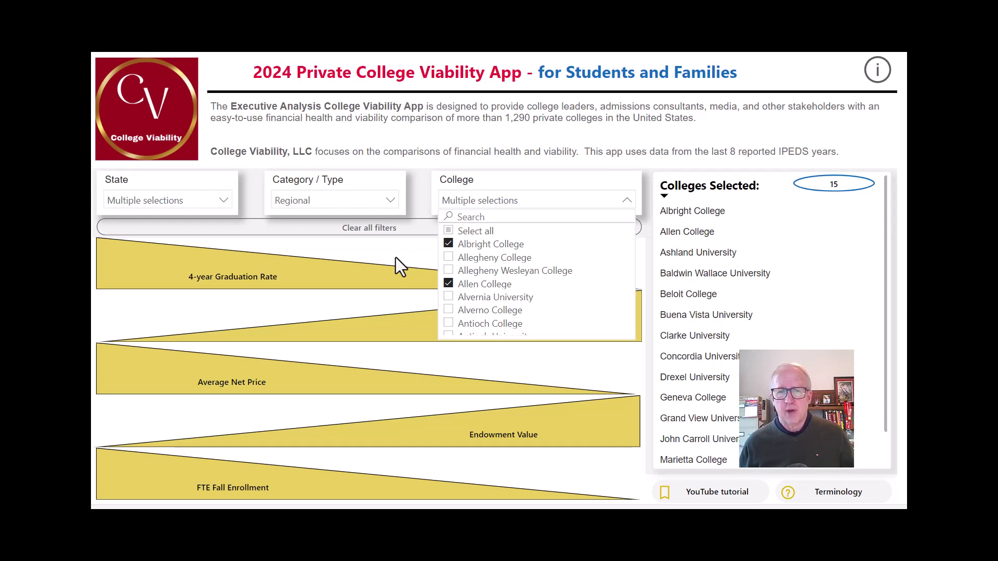
click(366, 257)
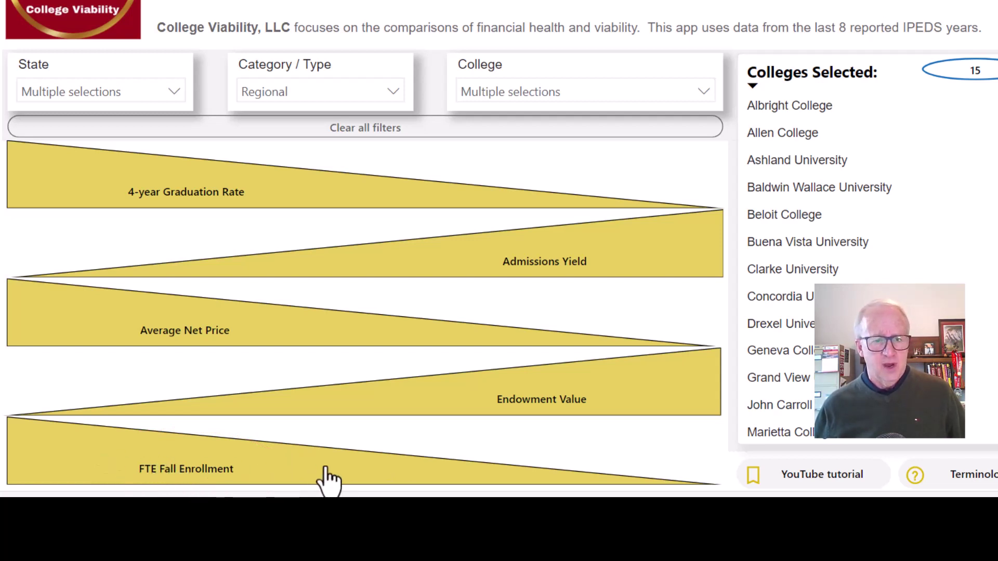
- Open the FTE Fall Enrollment page and sort its table by 2015 descending, and by 2022 descending and ascending
click(190, 475)
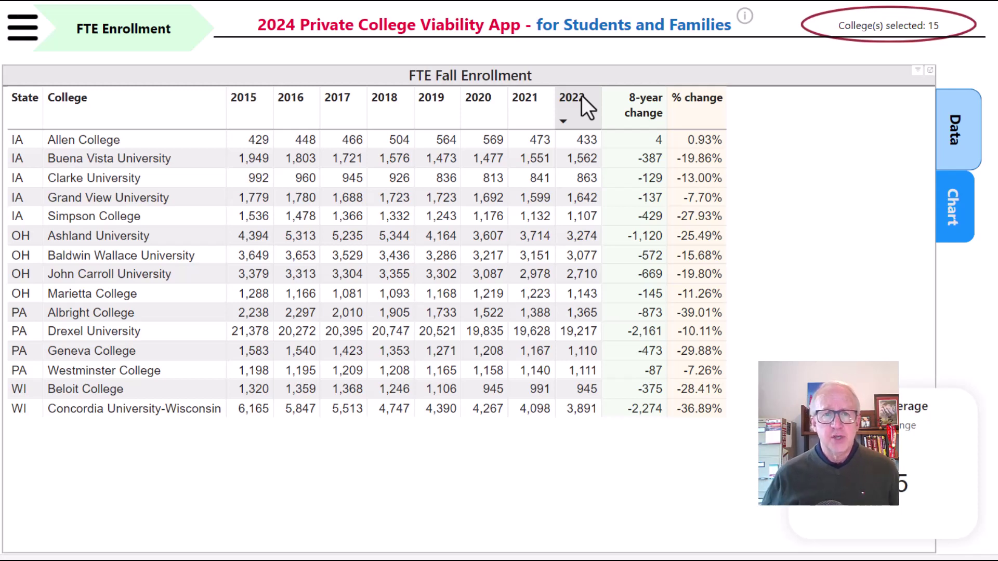
click(248, 101)
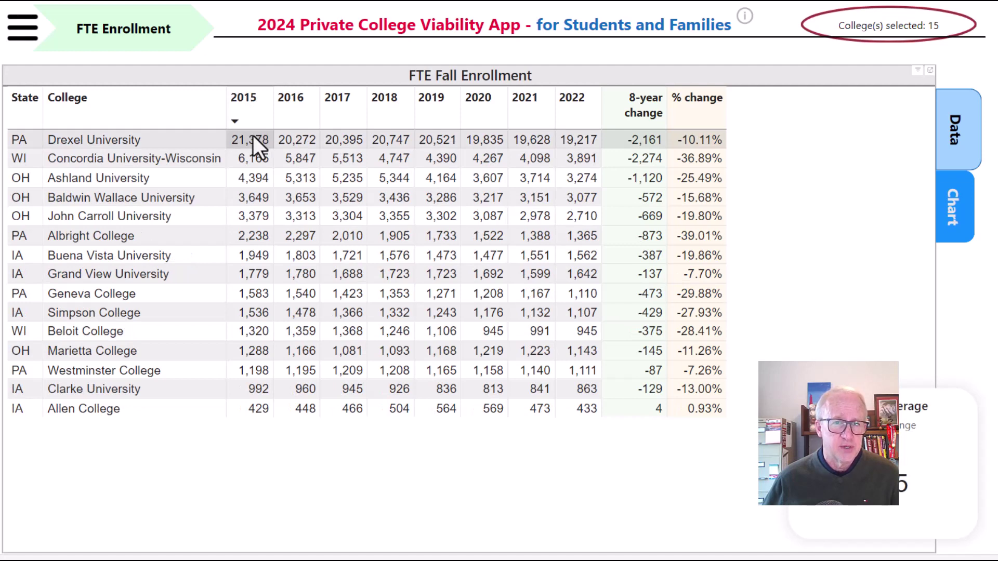
click(587, 111)
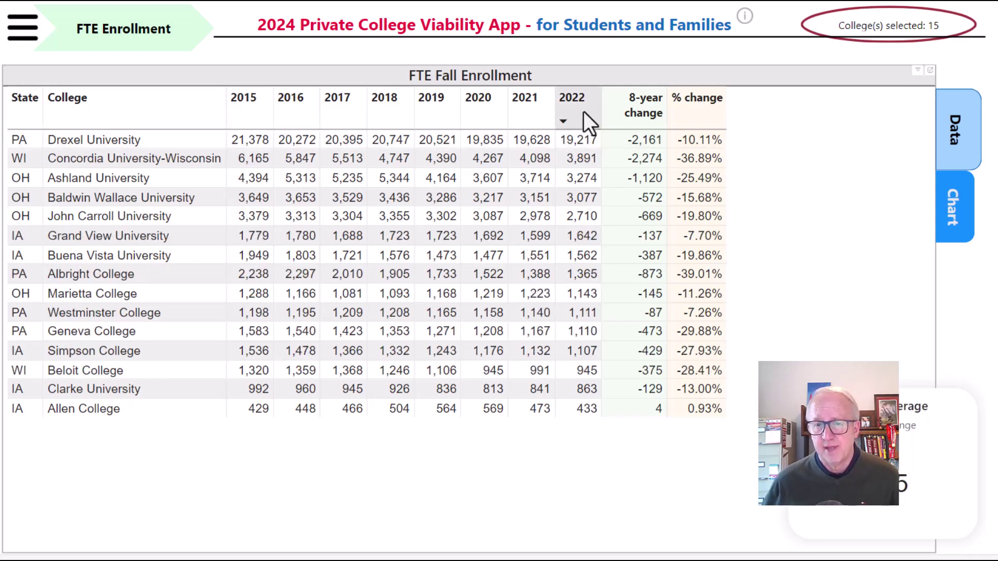
click(584, 112)
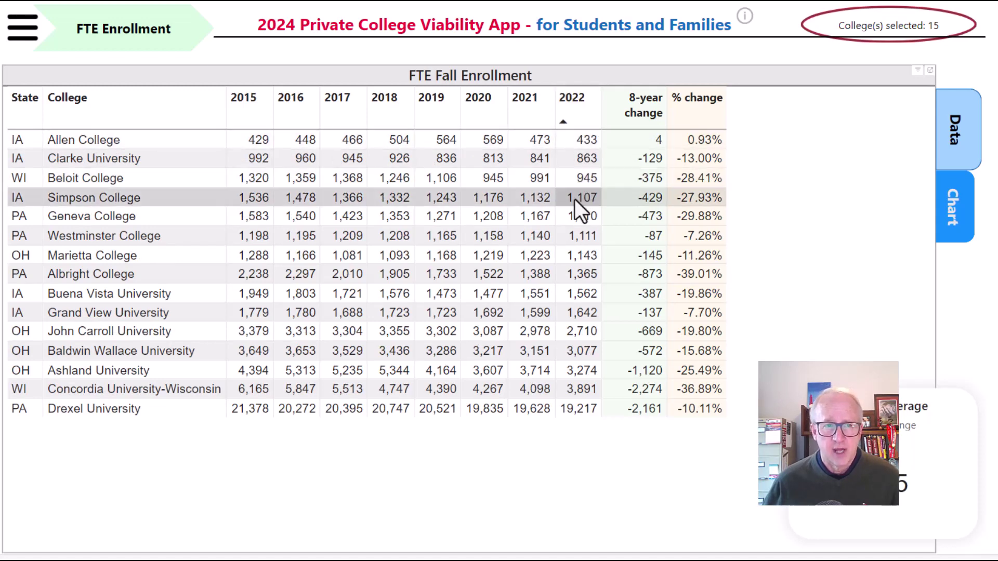
- Sort the enrollment table by state, and by 8-year change, ending in ascending order
click(17, 98)
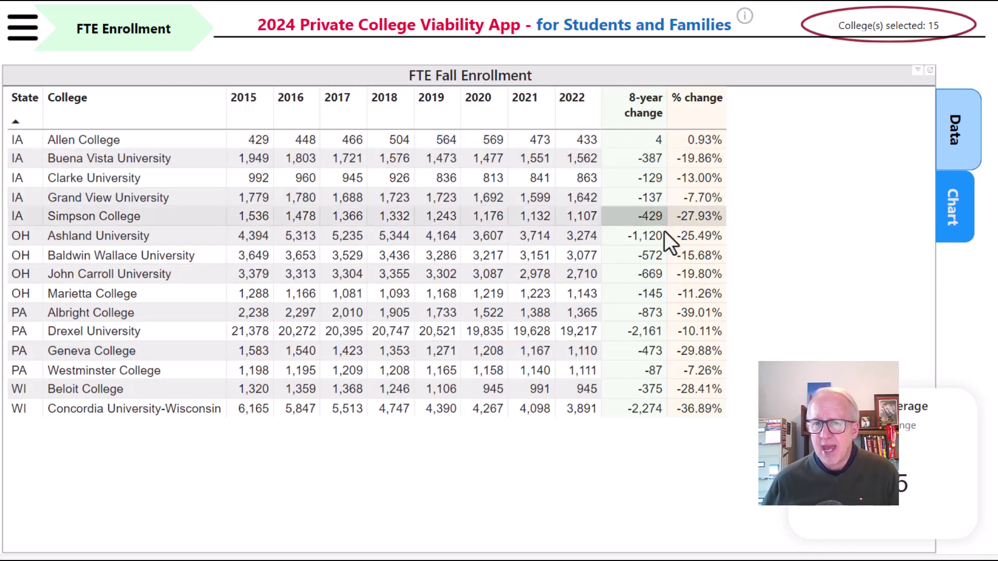
click(632, 104)
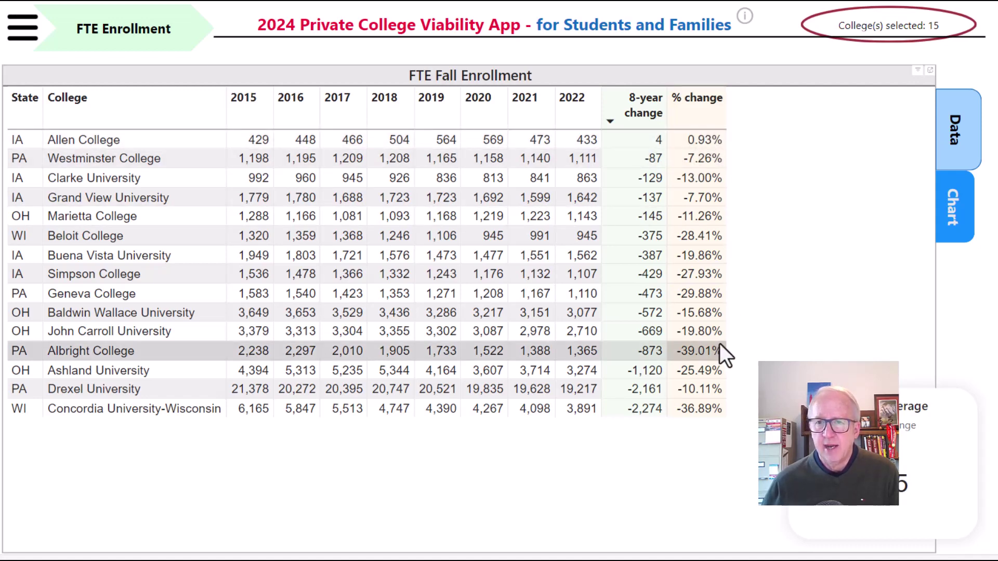
click(650, 114)
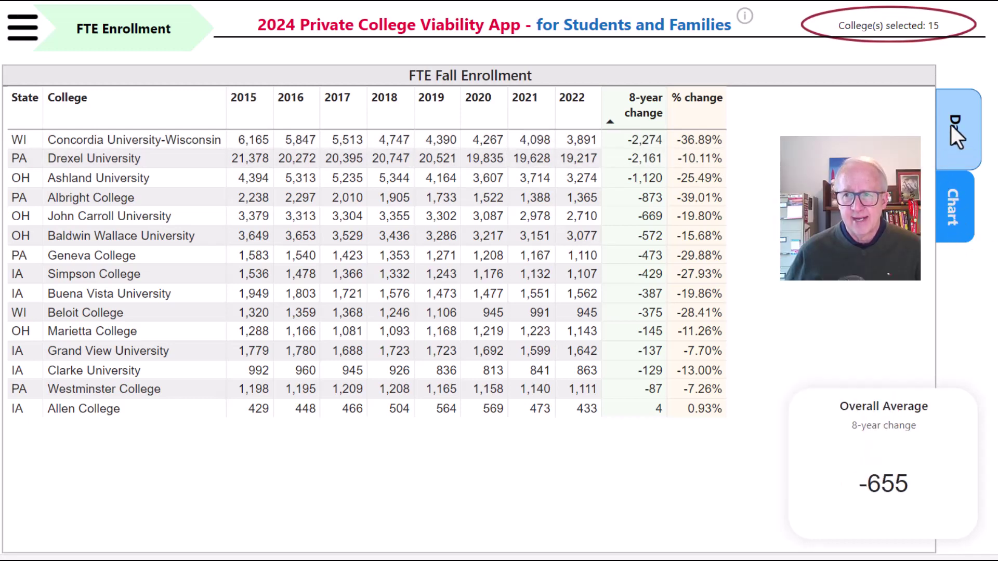
- Show FTE Fall Enrollment as a chart and examine the yearly bars for Westminster, Drexel, Baldwin Wallace, Ashland and Albright
click(956, 216)
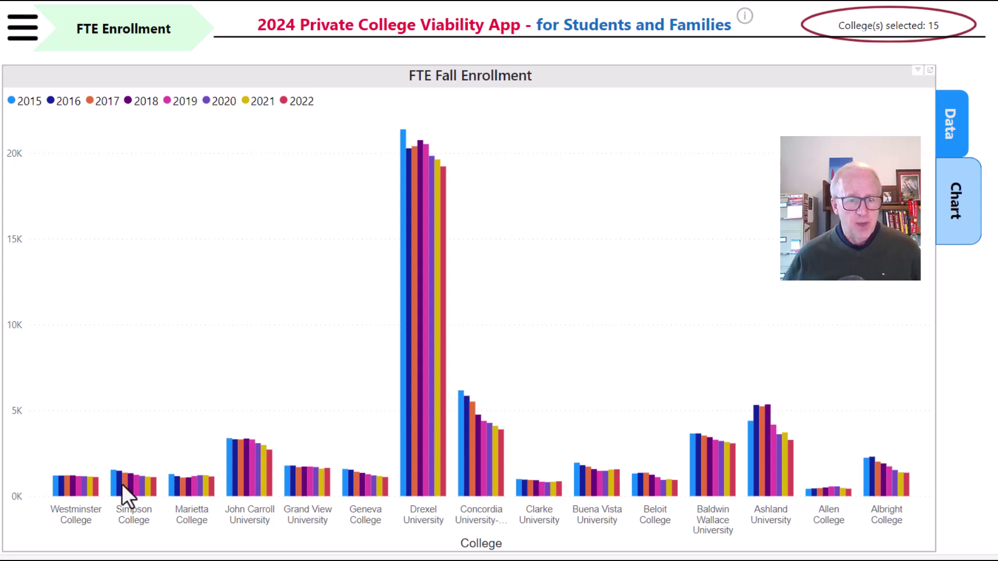
mouse_move(83, 489)
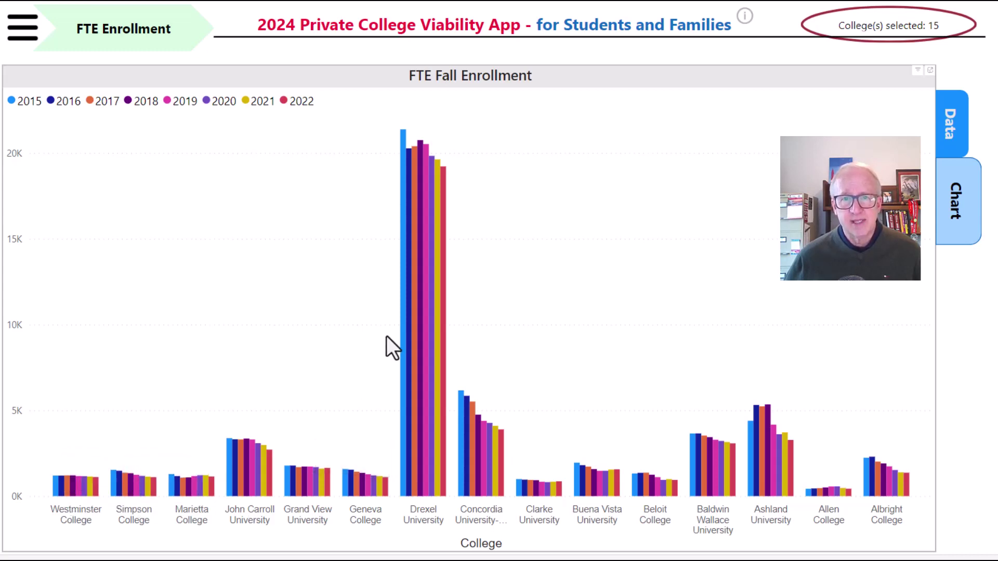
mouse_move(416, 187)
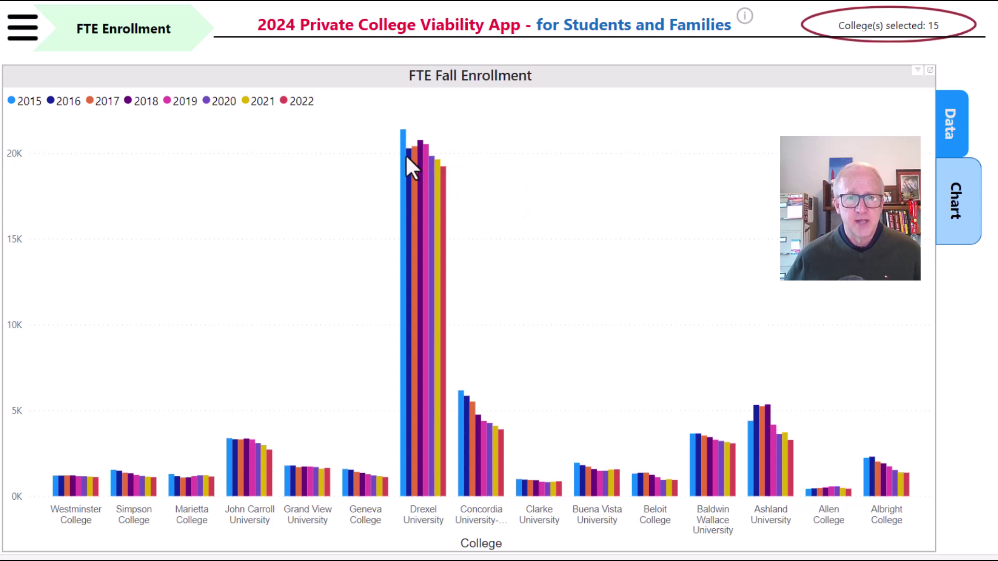
mouse_move(403, 159)
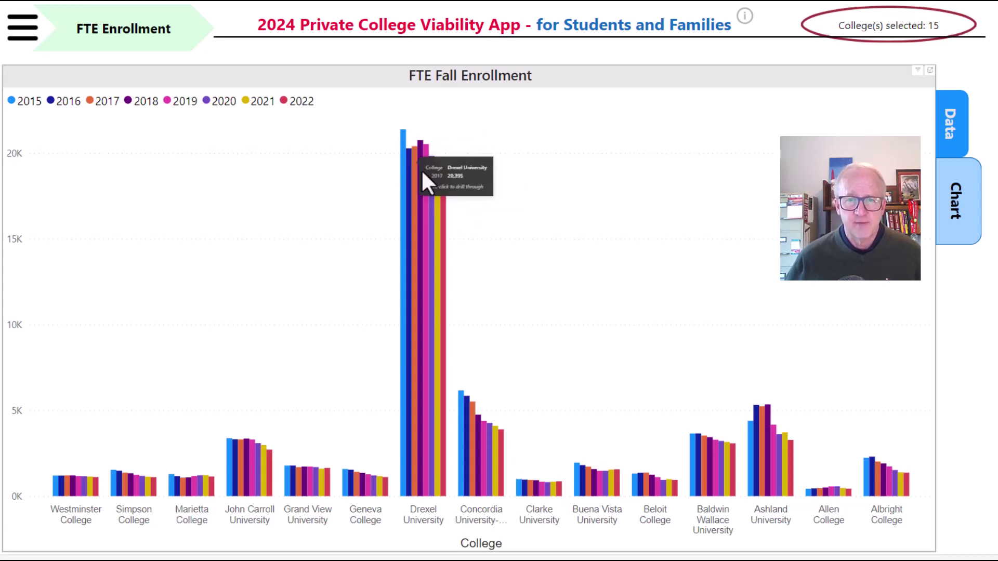
mouse_move(443, 195)
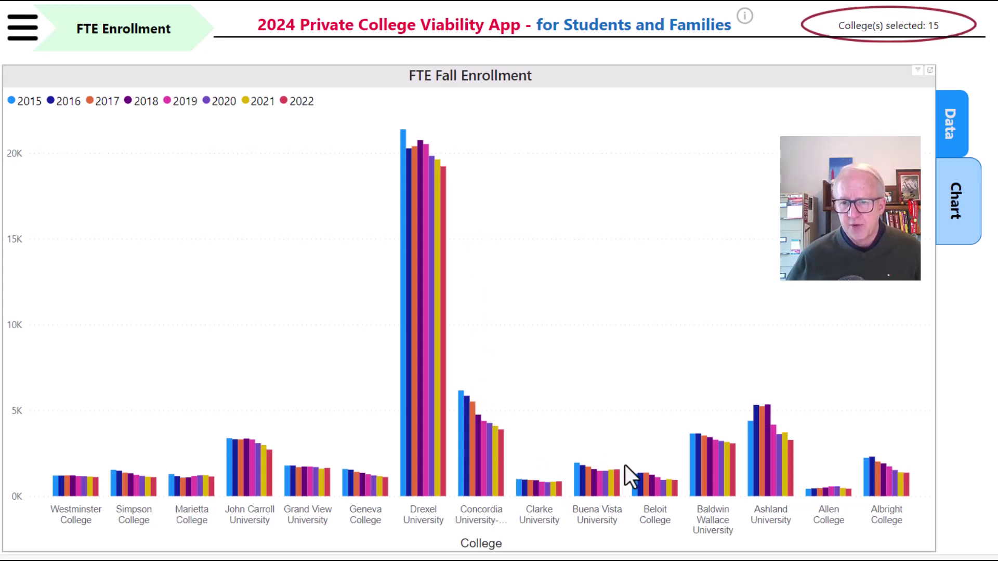
mouse_move(701, 457)
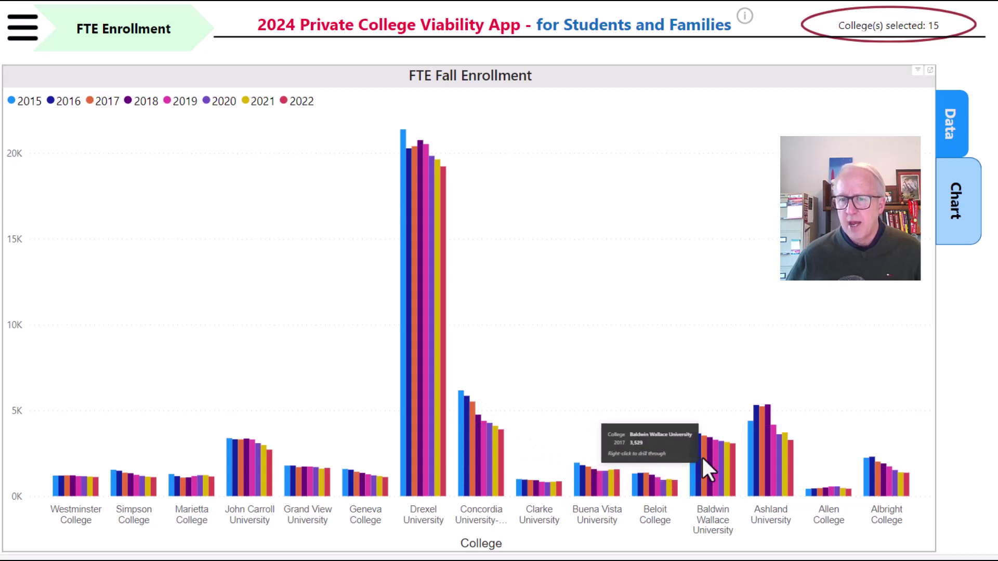
mouse_move(752, 423)
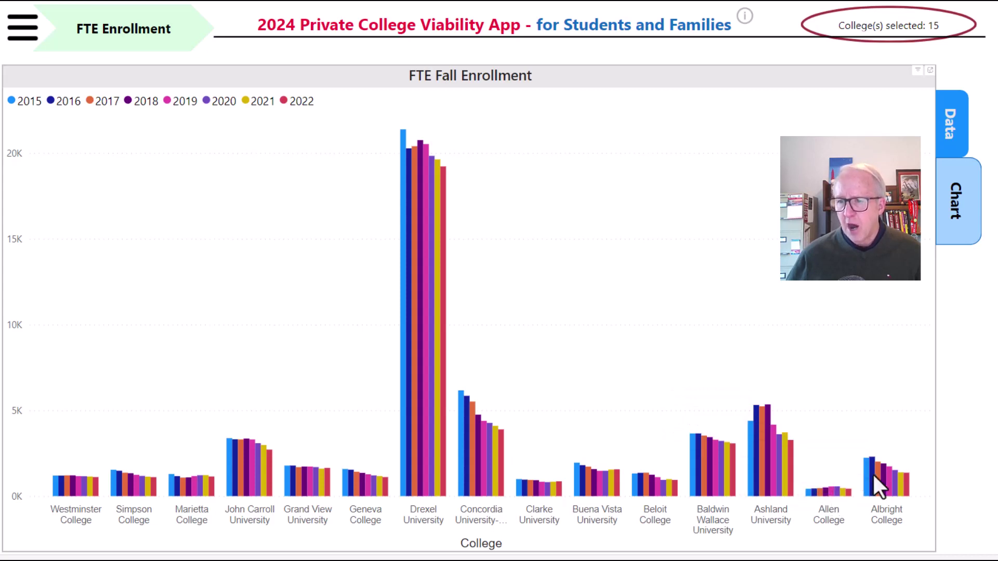
mouse_move(888, 482)
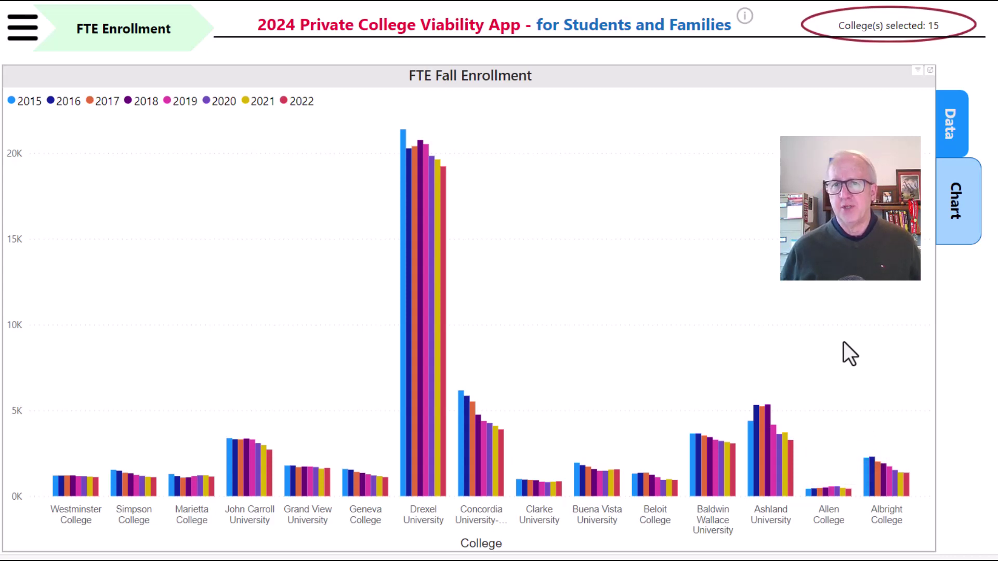
- Open the 4-year Graduation Rate page and sort its table by college and by state, both ascending
click(21, 32)
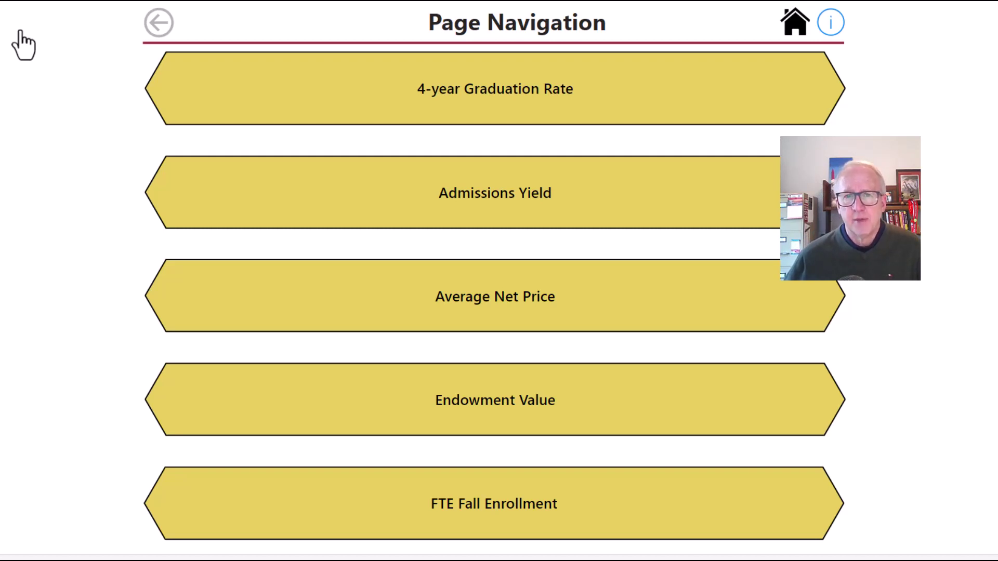
click(439, 96)
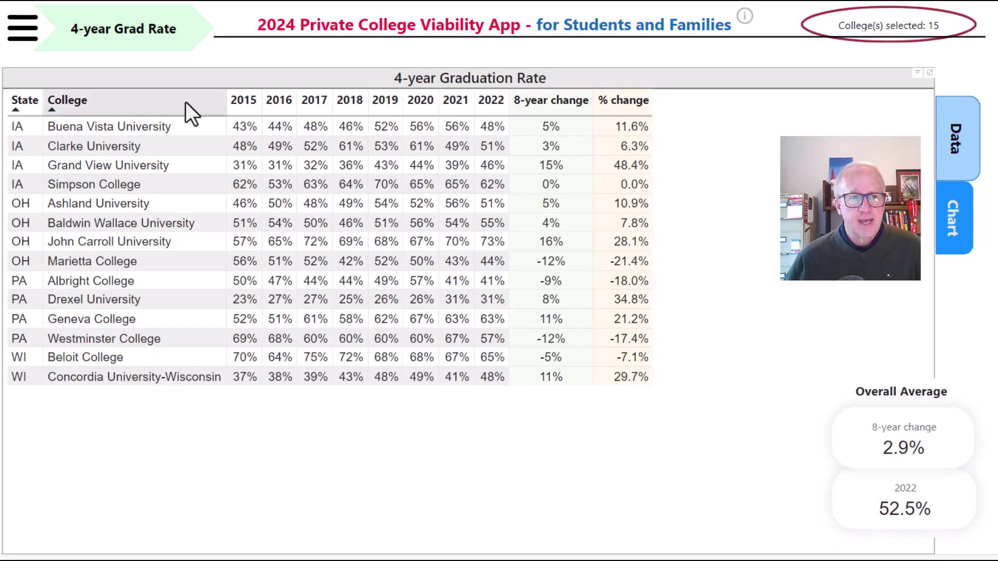
click(95, 107)
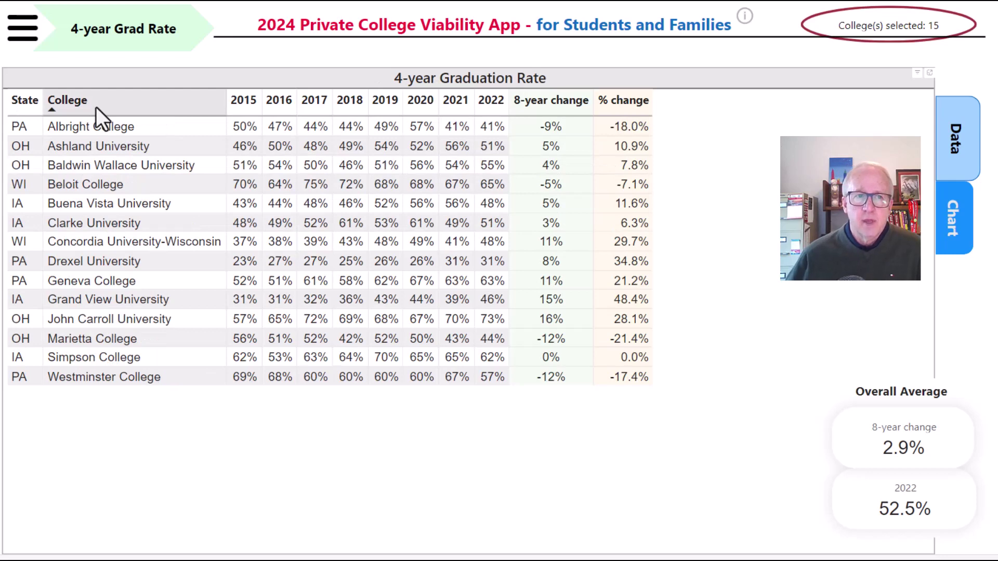
click(24, 104)
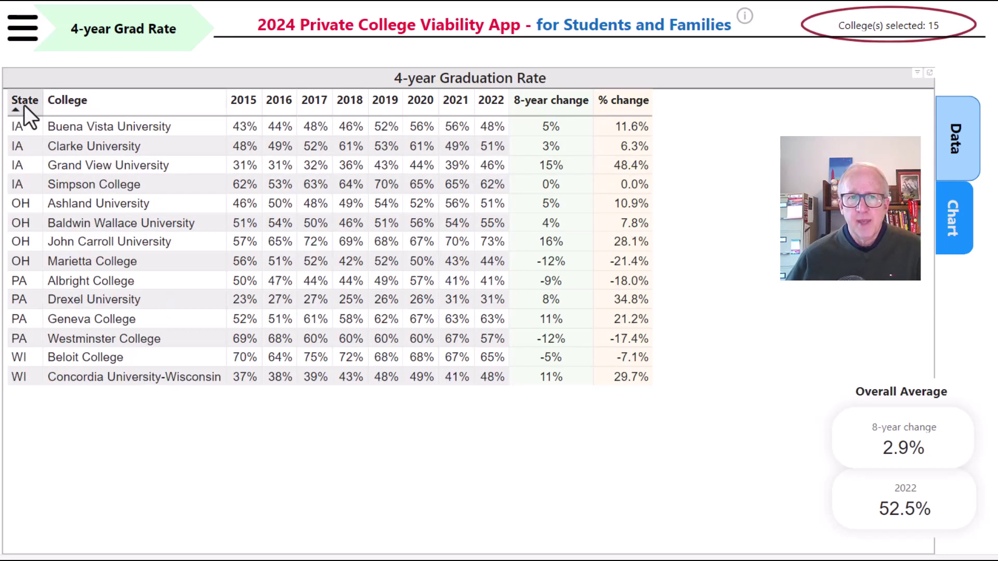
- Compare the graduation rates sorted by 2022 descending and by state ascending, and view them as a chart
click(493, 106)
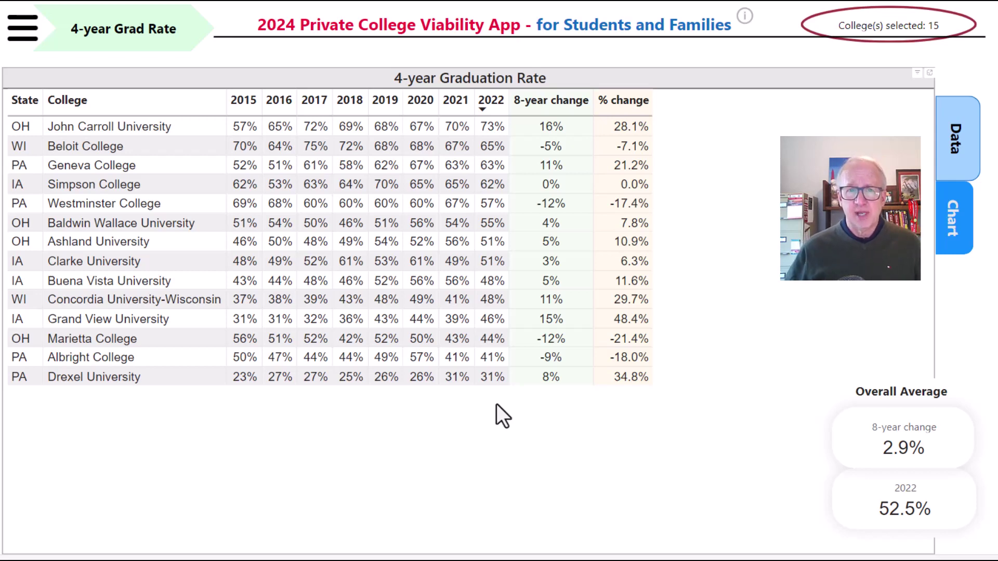
click(21, 101)
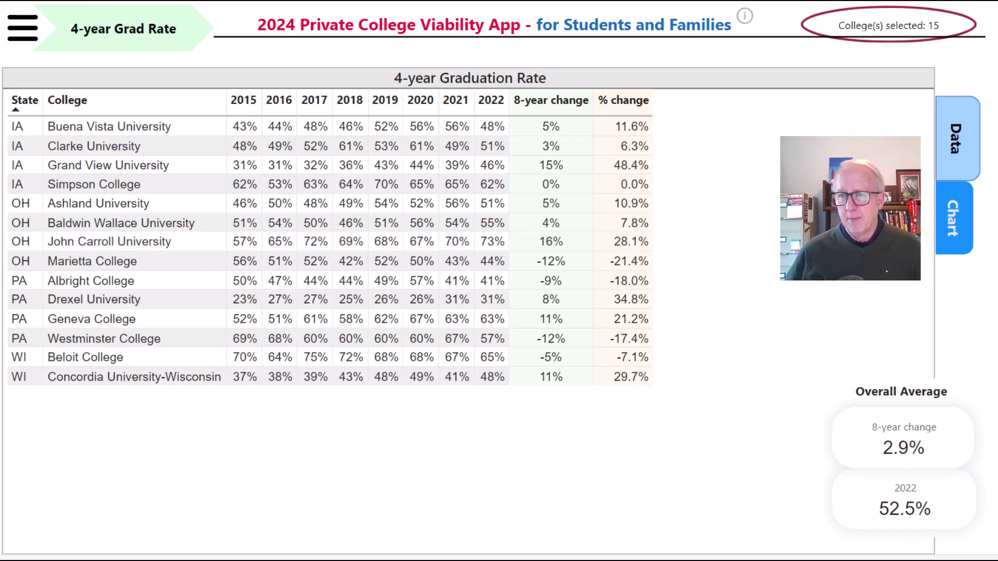
click(957, 257)
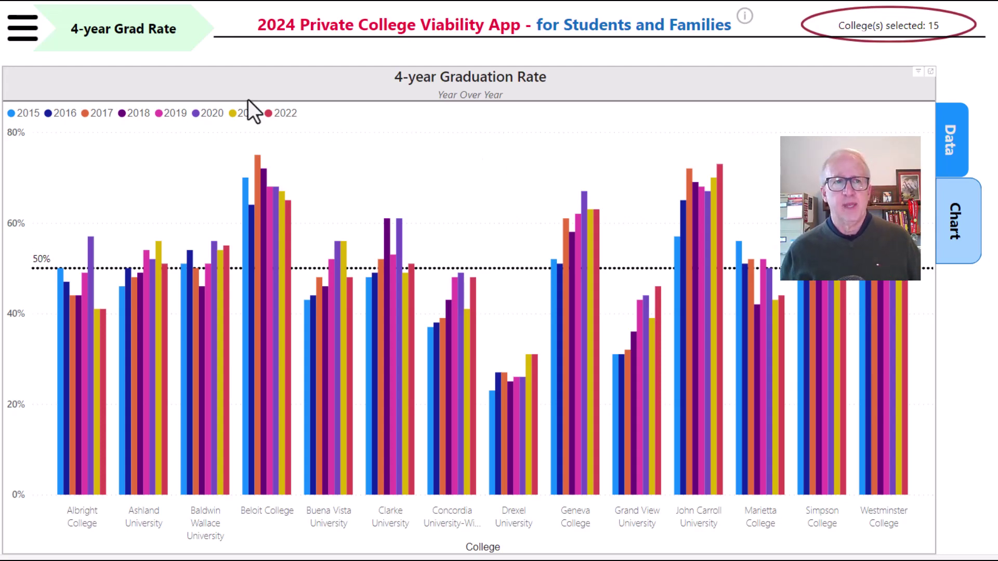
- Open the Admissions Yield page and sort its table by 8-year change in descending order
click(23, 40)
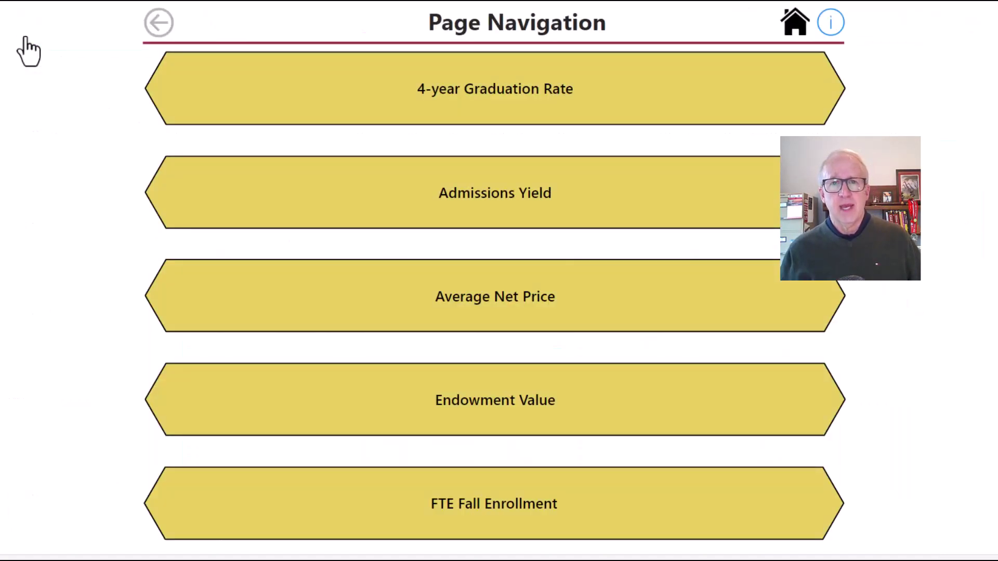
click(499, 210)
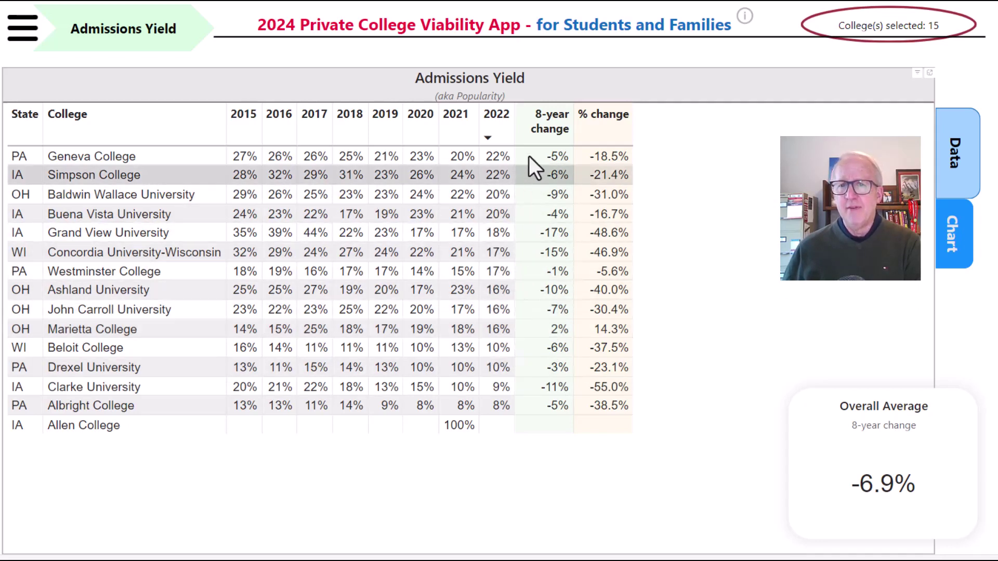
click(538, 129)
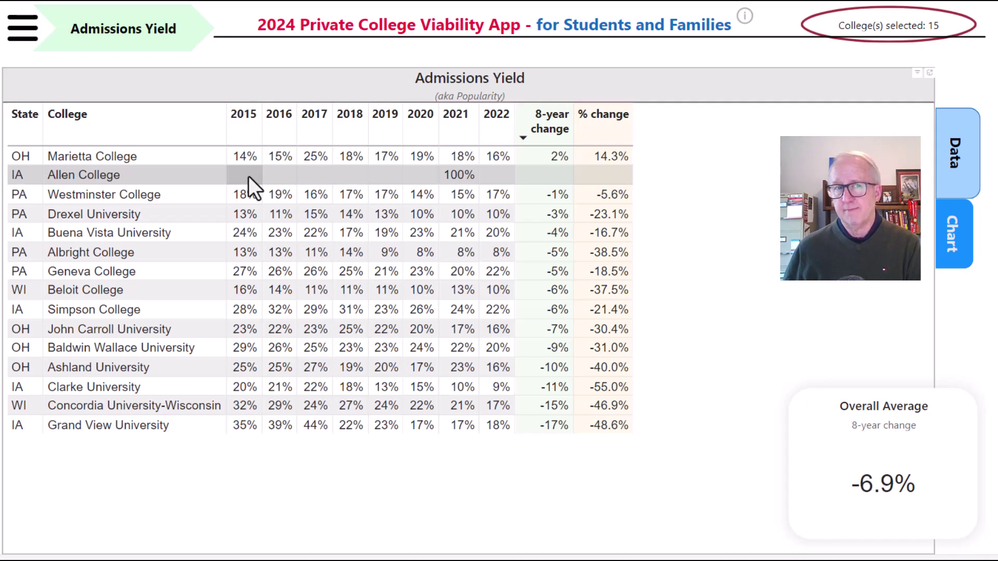
- Open the Average Net Price page and sort its table by 8-year change, first ascending and finally descending
click(23, 38)
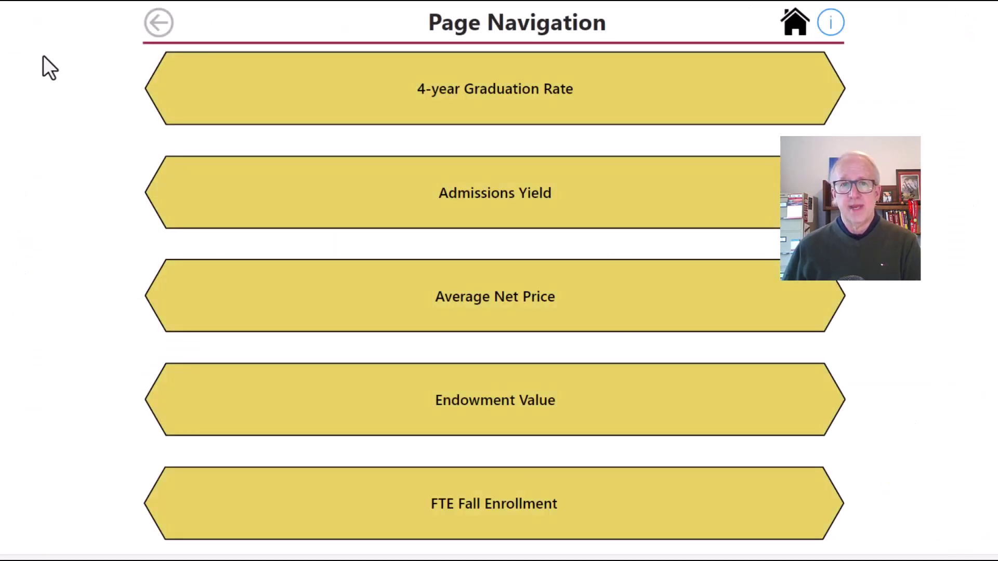
click(511, 313)
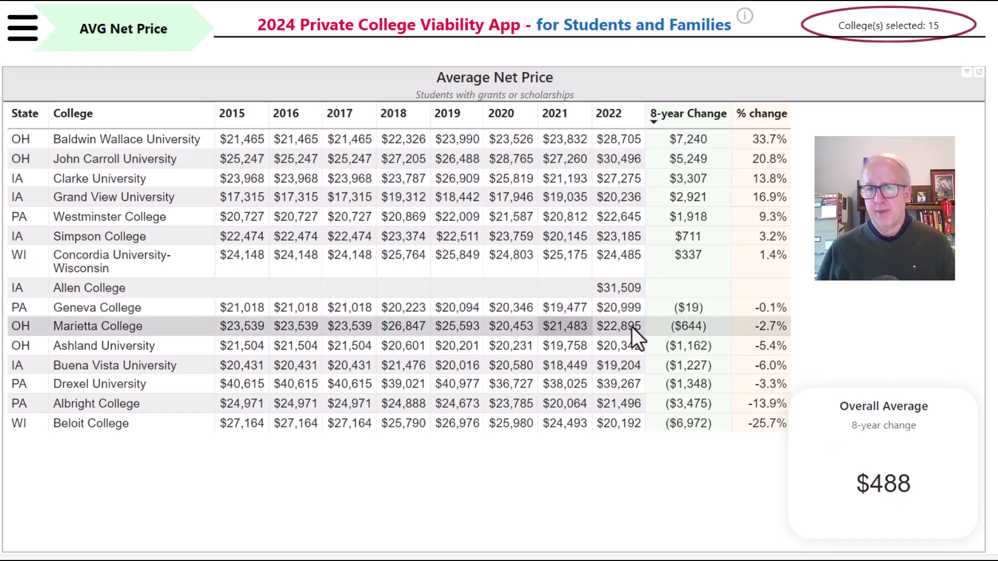
click(700, 114)
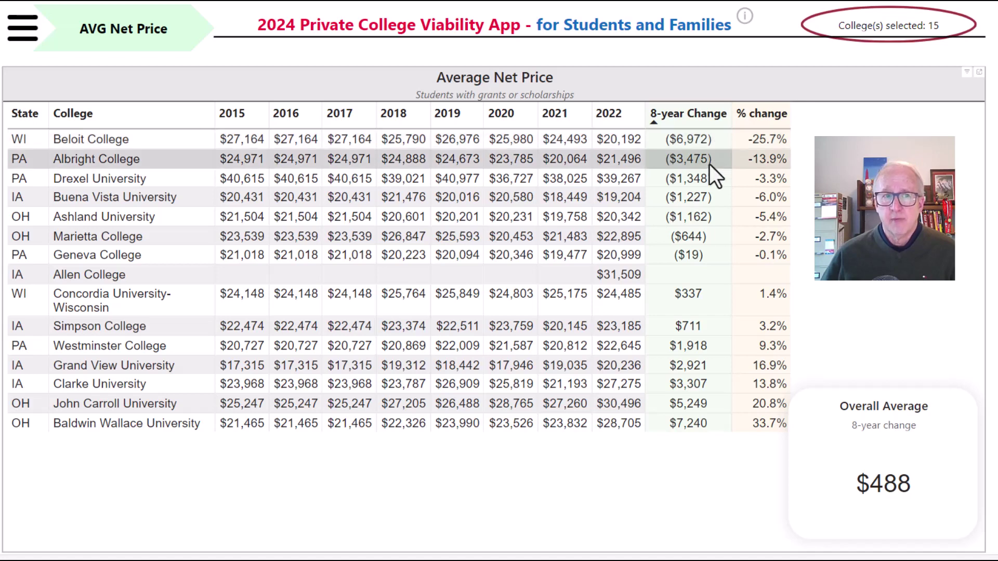
click(682, 112)
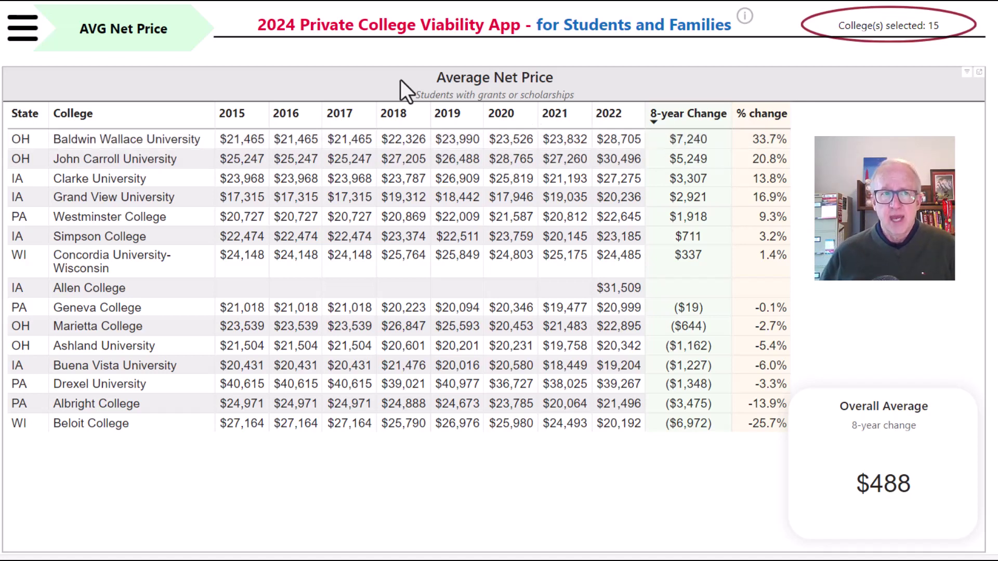
- Return to the FTE Fall Enrollment page to review its data table
click(20, 39)
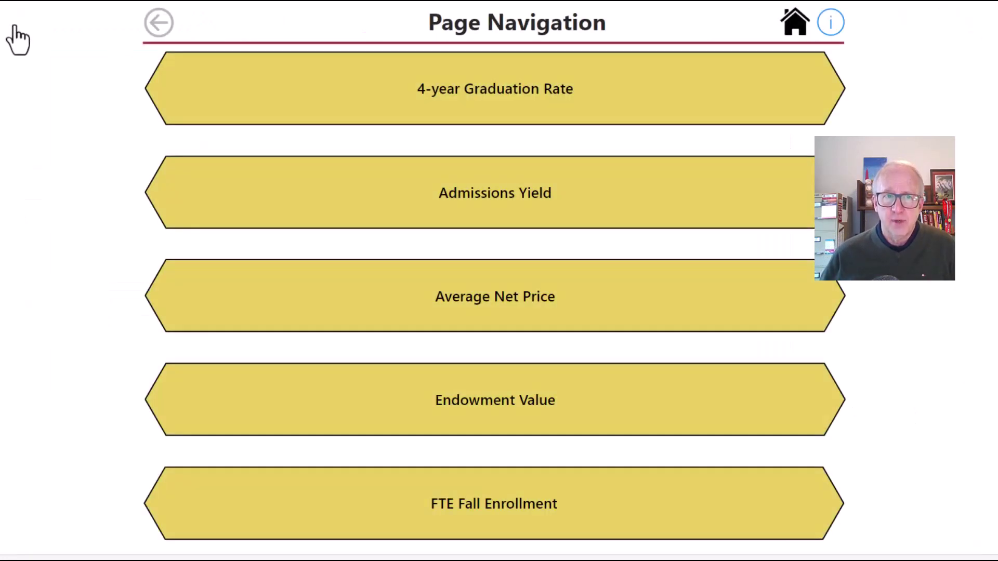
click(494, 512)
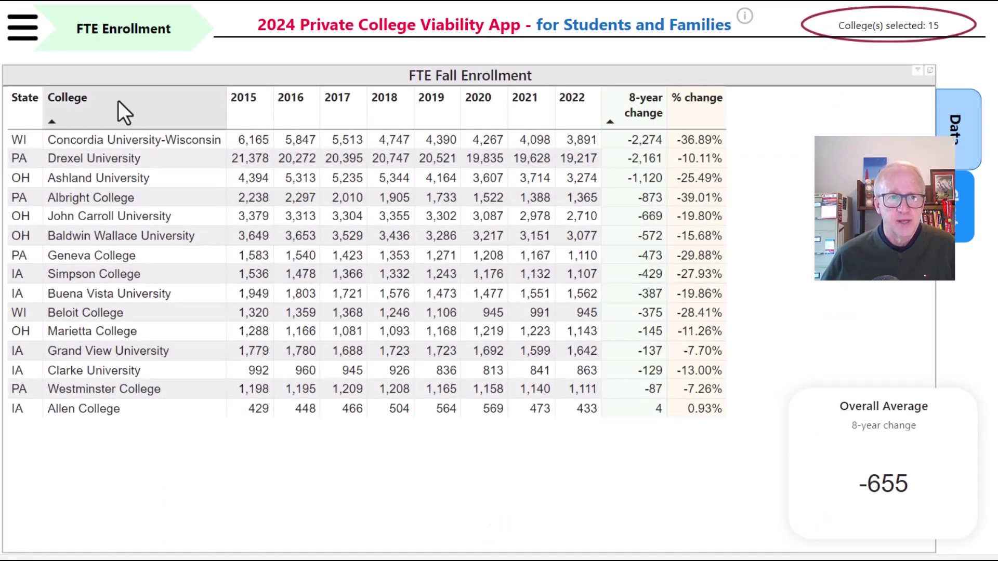
- Sort the FTE Fall Enrollment table by college name in ascending order
click(117, 101)
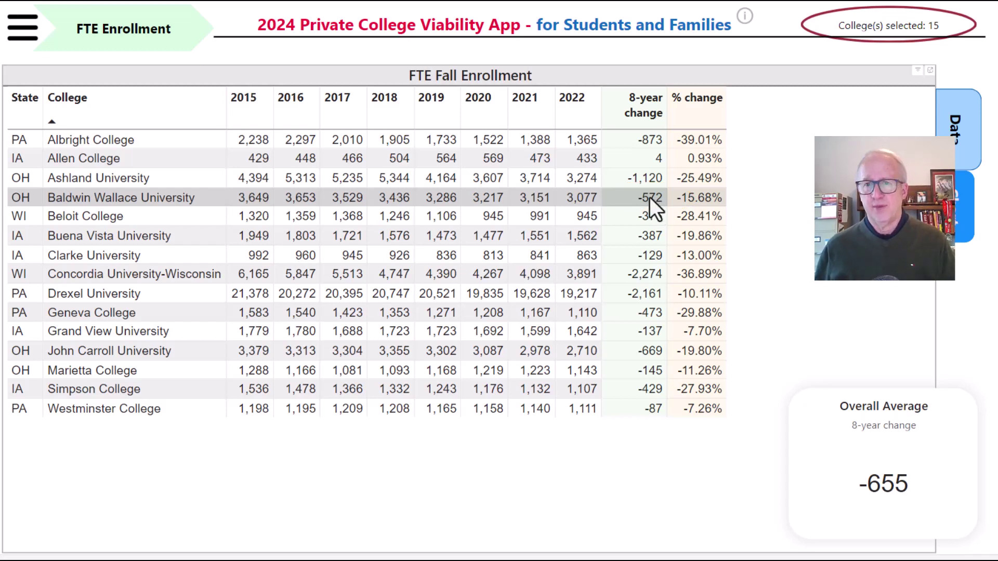
- Open the Endowment Value page and sort the Endowment Assets per FTE table by 8-year change, first ascending and finally descending
click(21, 39)
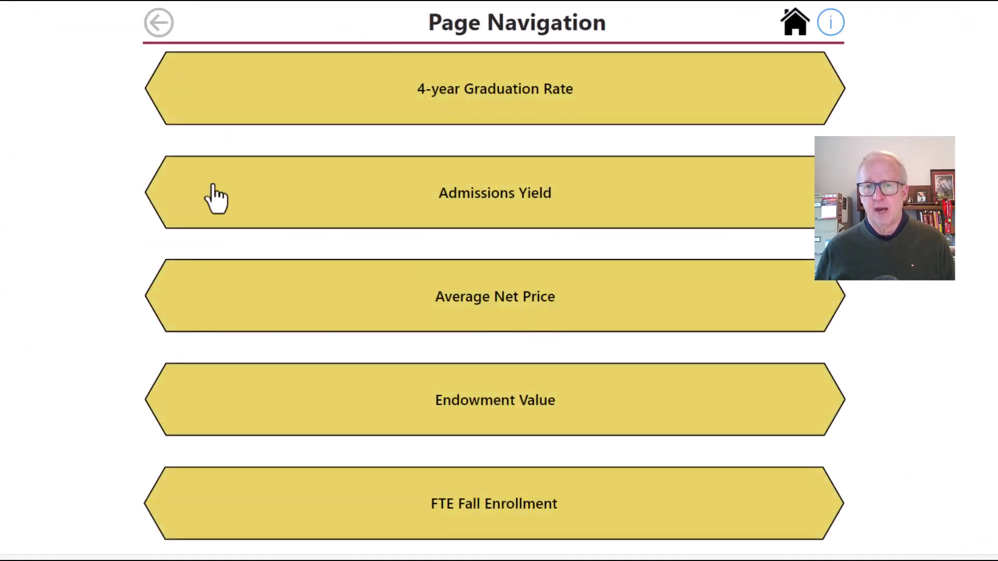
click(483, 424)
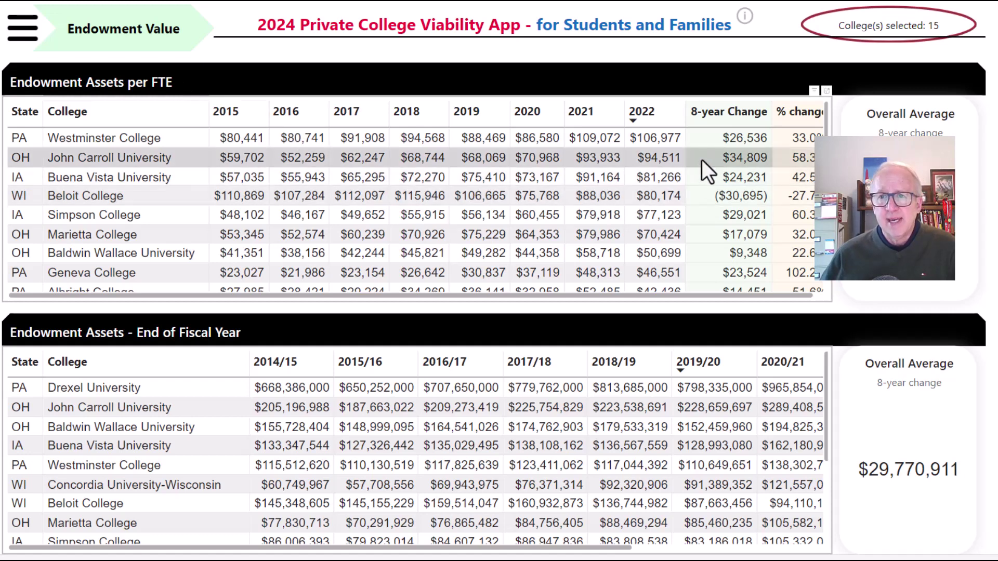
click(730, 111)
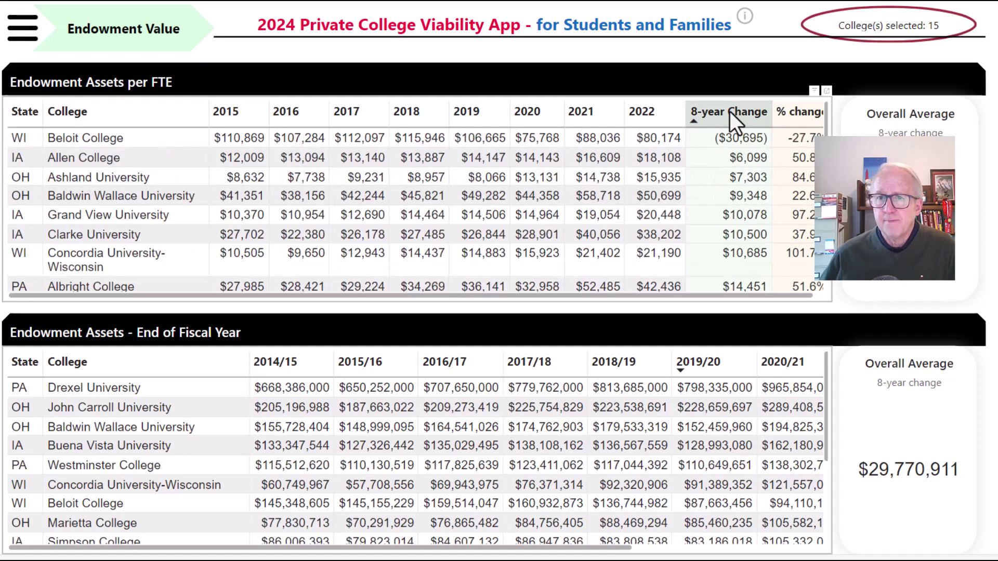
click(730, 111)
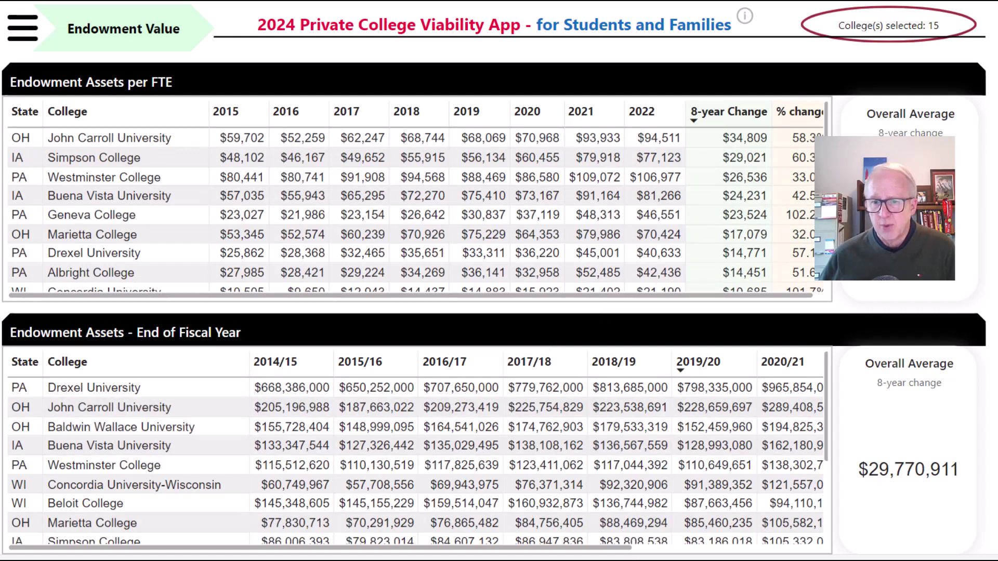
- Compare the colleges' end-of-fiscal-year endowment assets sorted by 2021/22 in ascending order, and return to the Page Navigation screen
drag(616, 548, 807, 557)
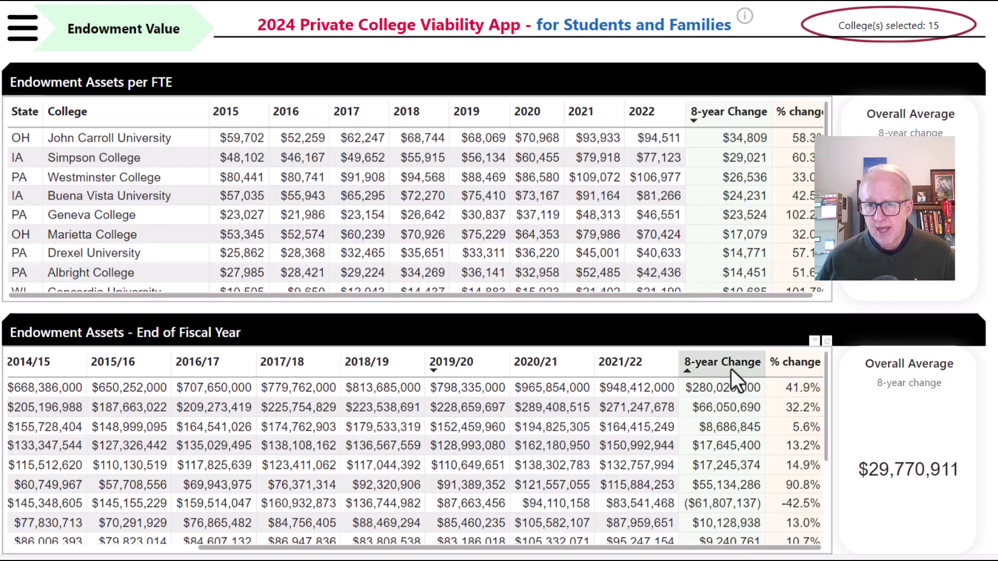
click(647, 366)
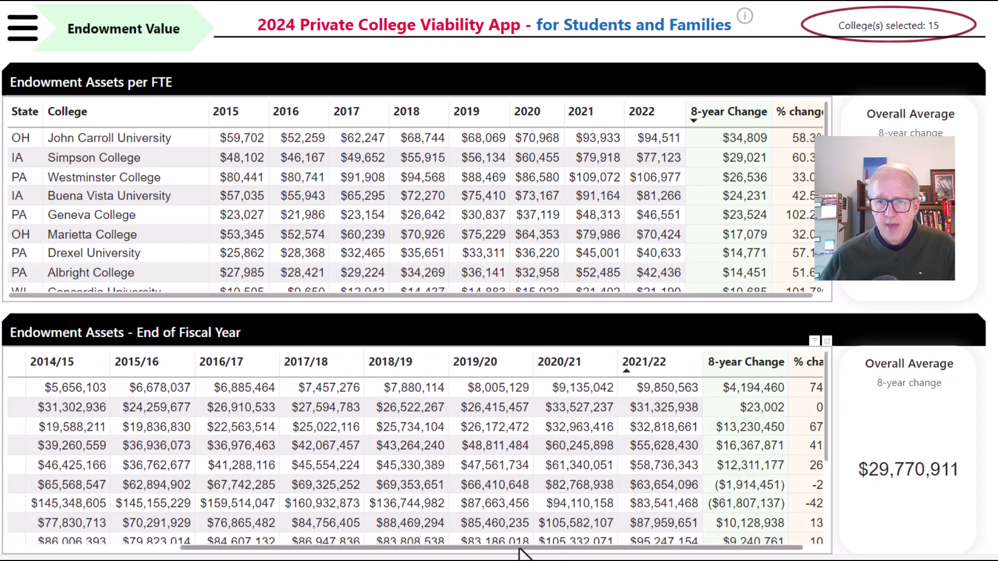
drag(580, 551, 273, 548)
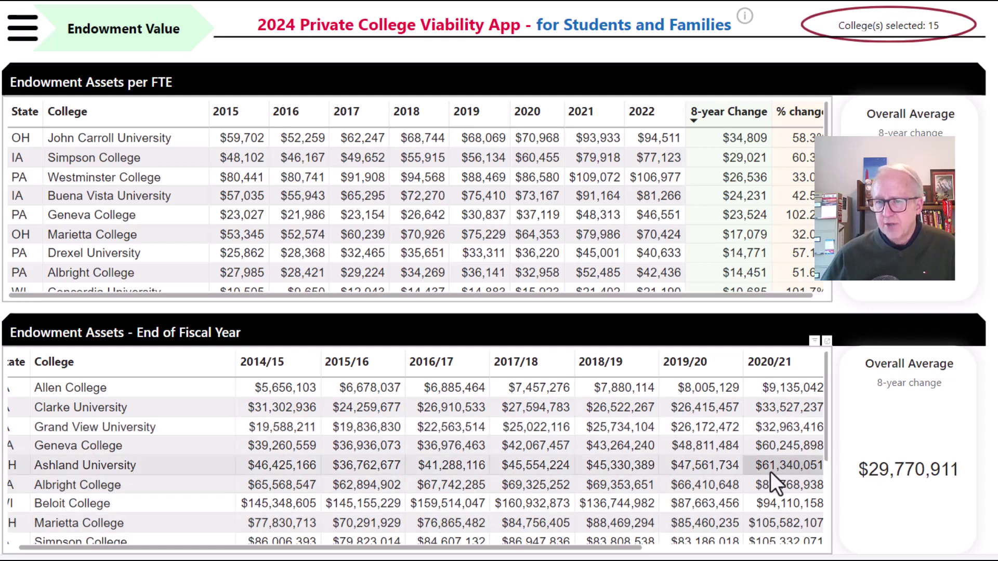
drag(635, 551, 716, 556)
scroll(736, 451, down, 3)
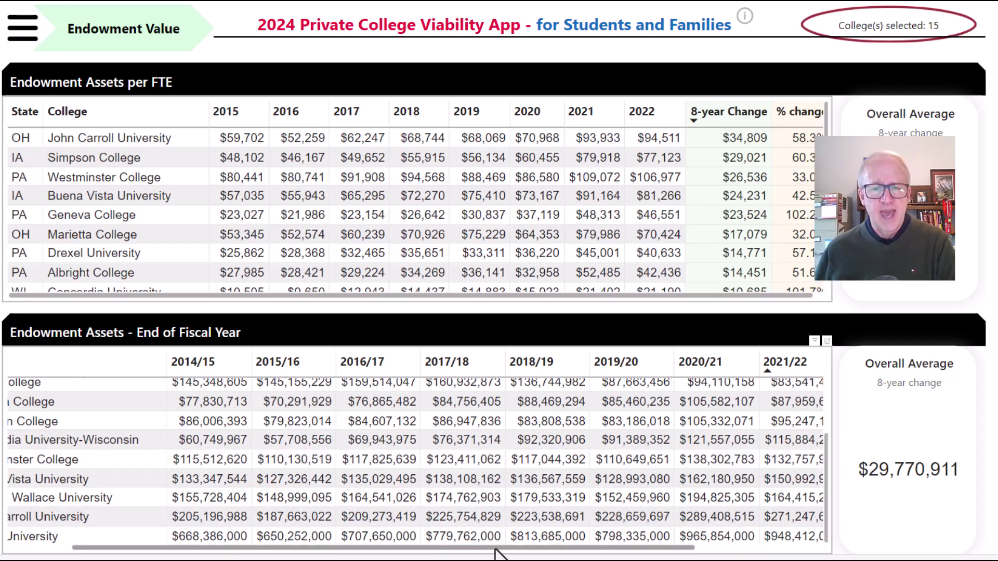
drag(496, 552, 387, 553)
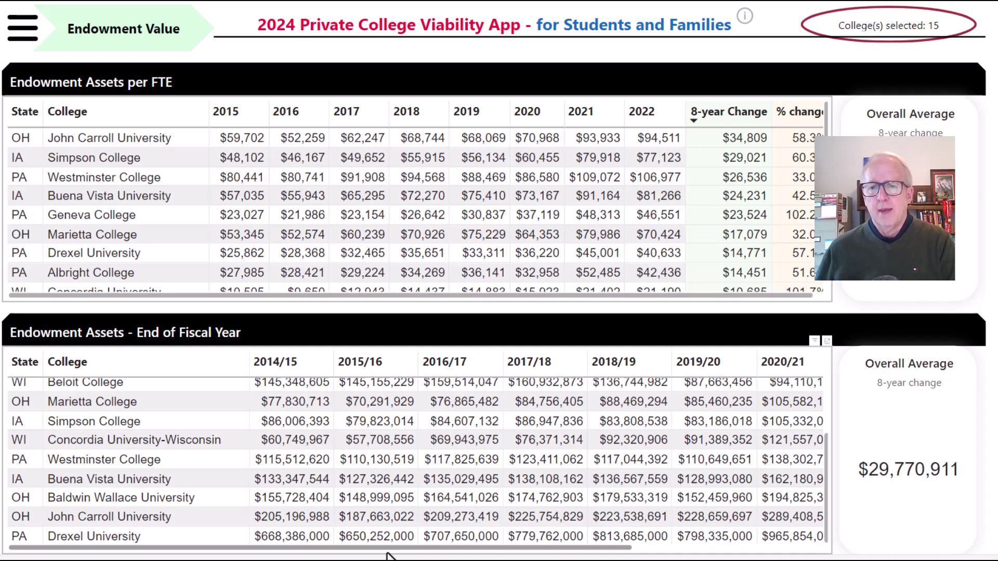
scroll(523, 485, up, 3)
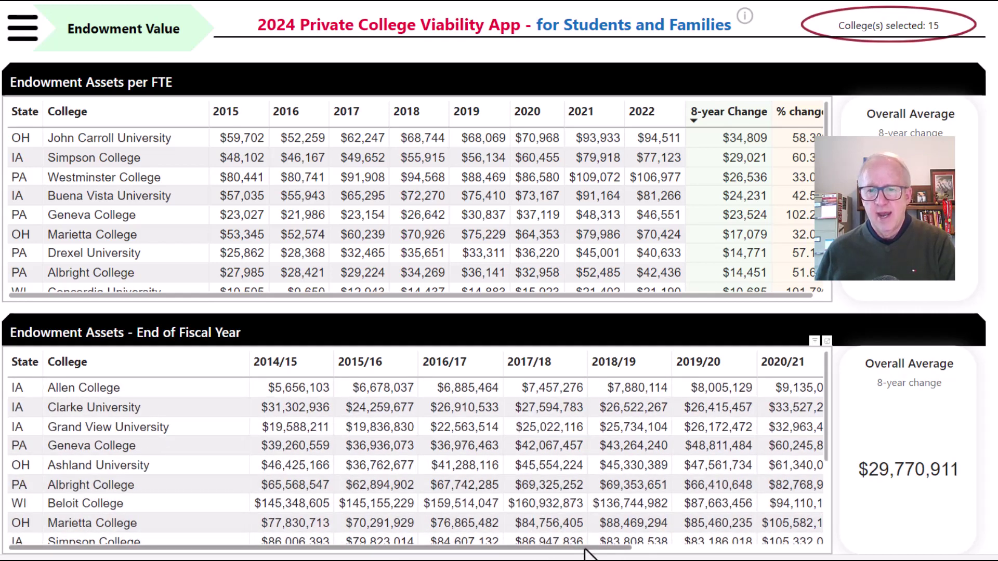
drag(588, 550, 770, 552)
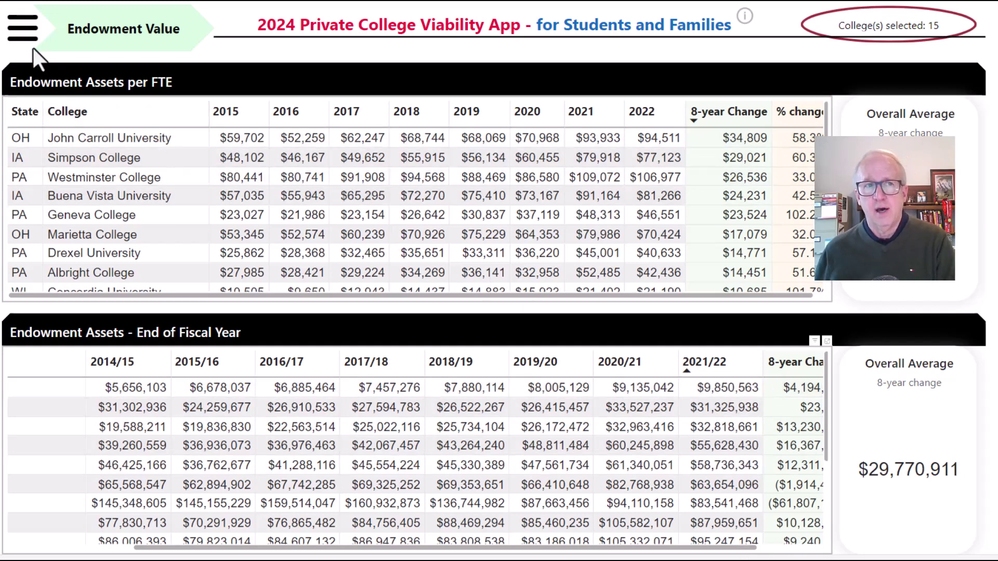
click(22, 37)
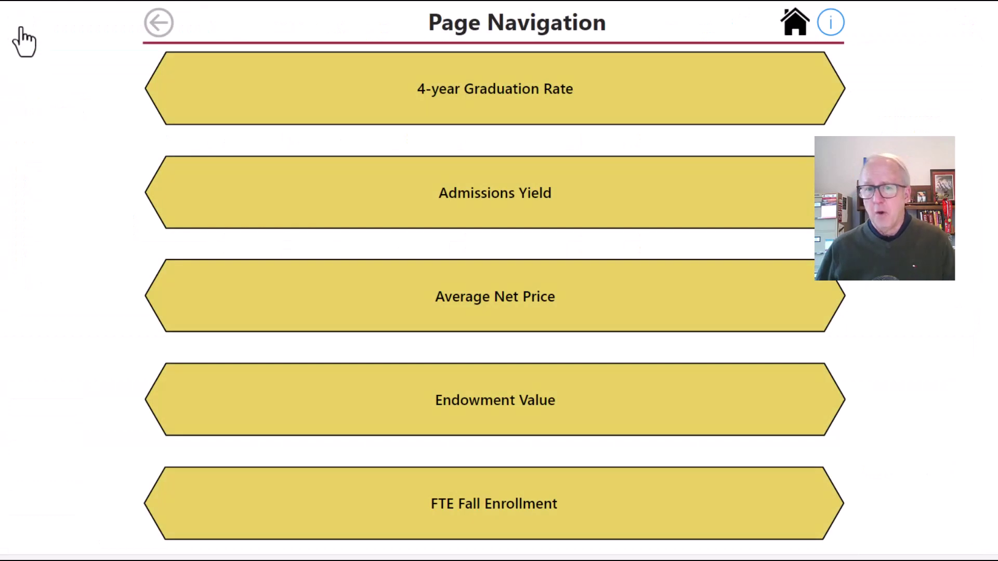